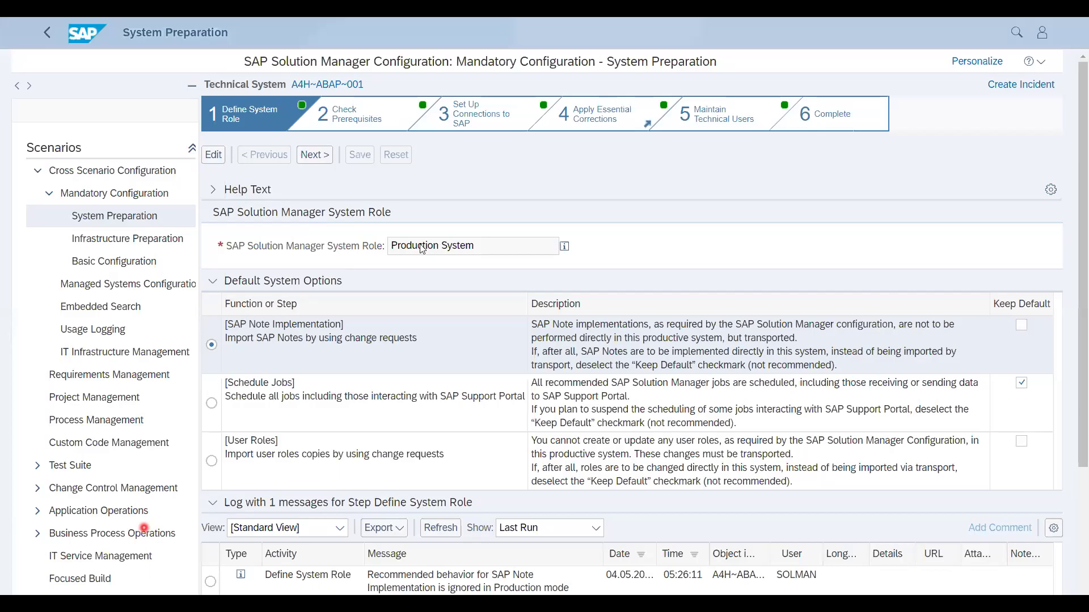
# - Advance the A4H~ABAP~001 wizard to step 2 Check Prerequisites, with mandatory manual activities Performed
pyautogui.click(423, 248)
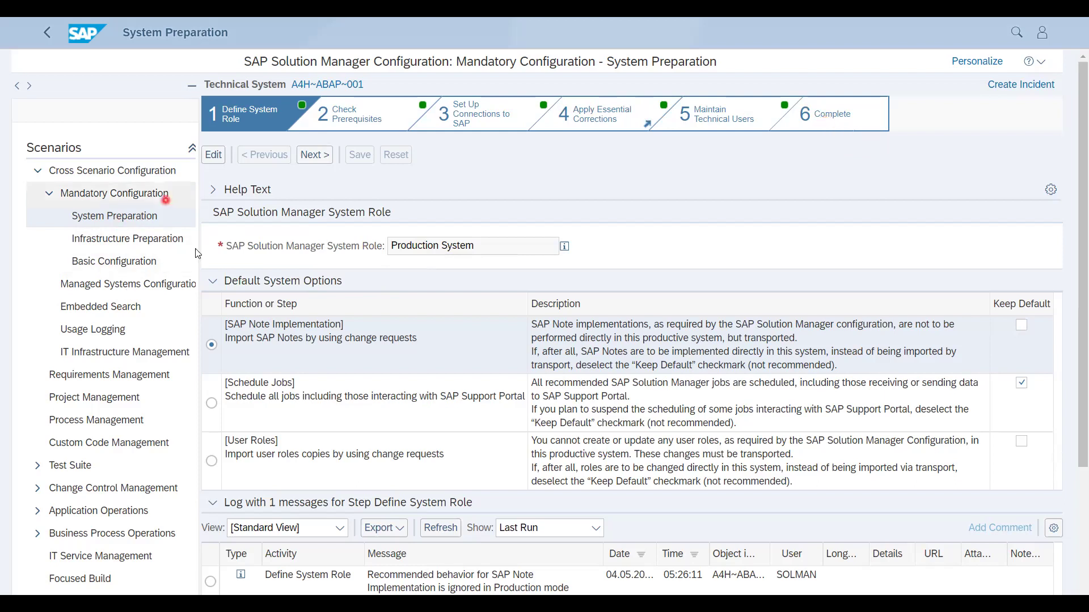
pyautogui.click(233, 128)
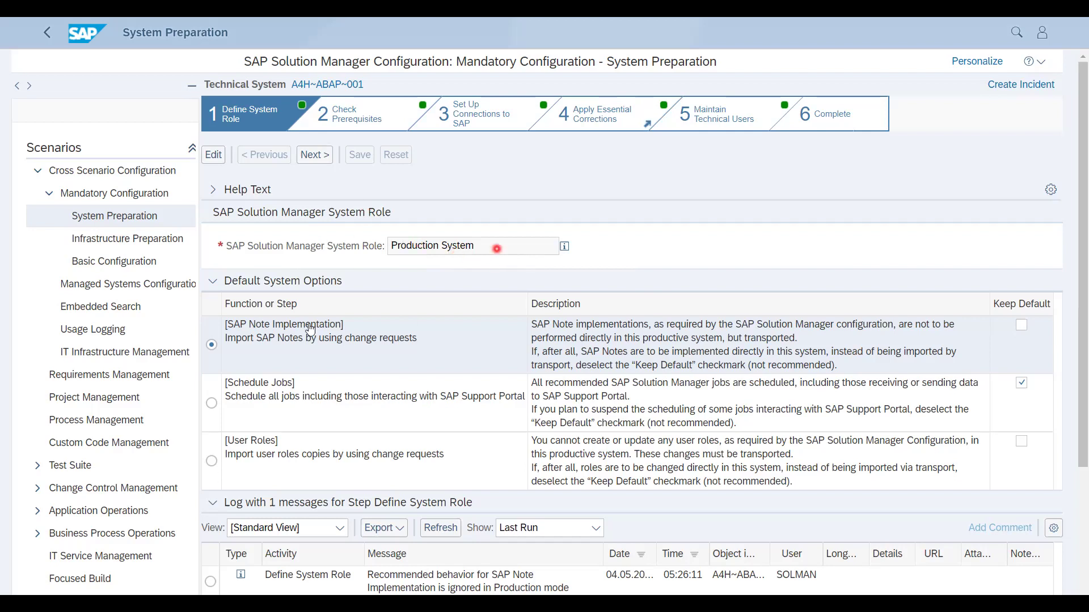
pyautogui.click(325, 156)
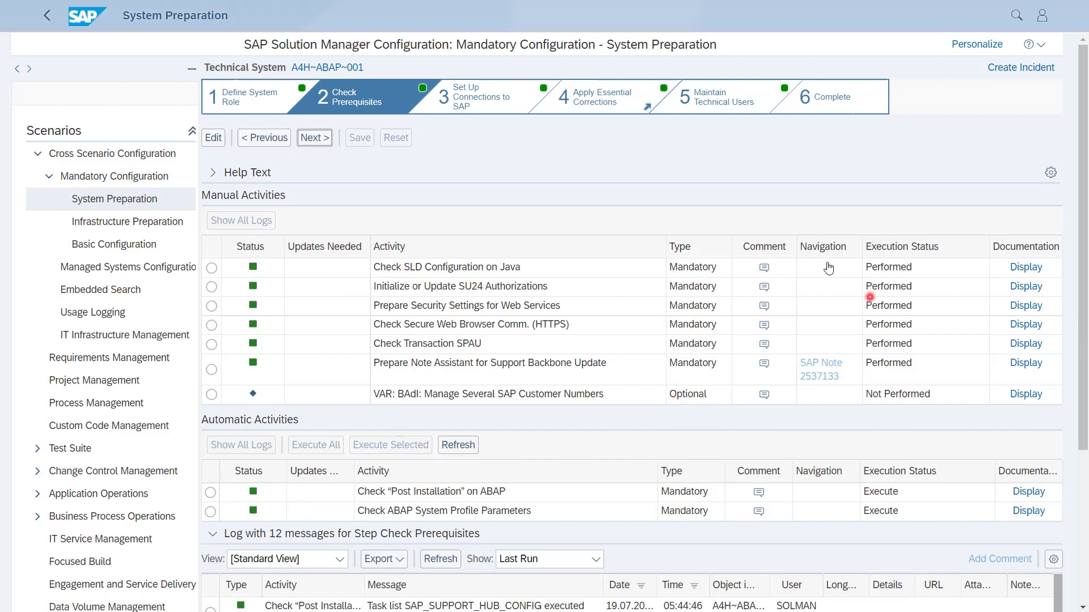
pyautogui.click(1027, 269)
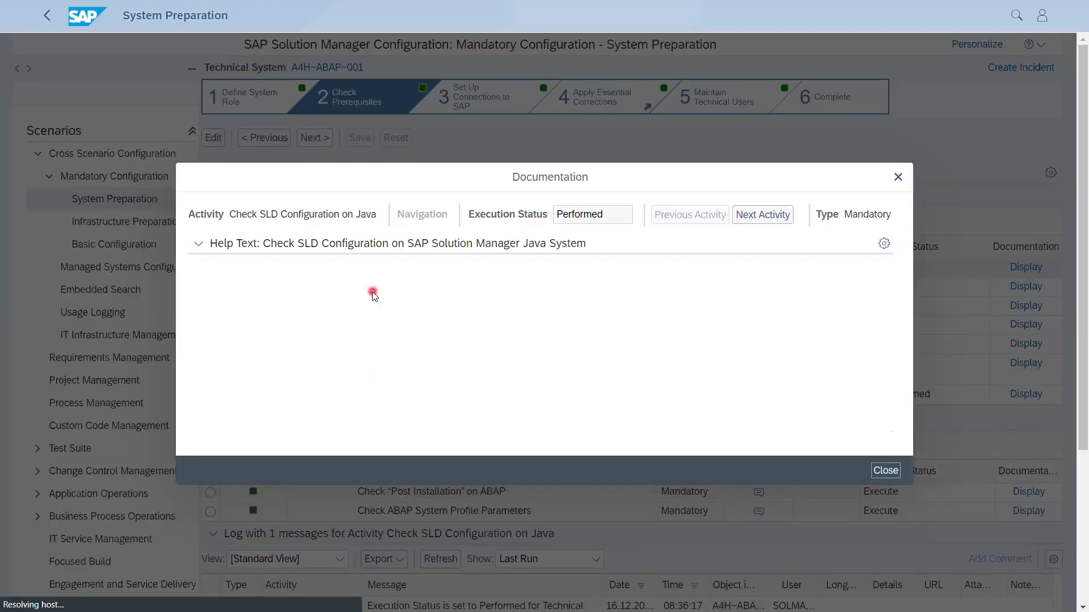
pyautogui.scroll(-2, 435, 330)
pyautogui.scroll(-10, 434, 329)
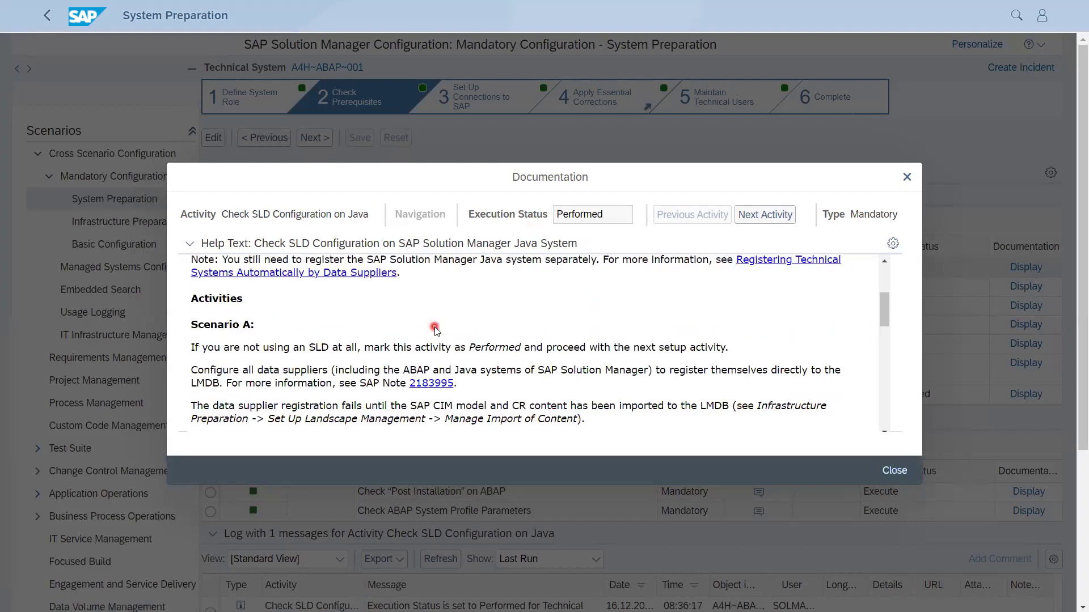
pyautogui.scroll(-5, 435, 329)
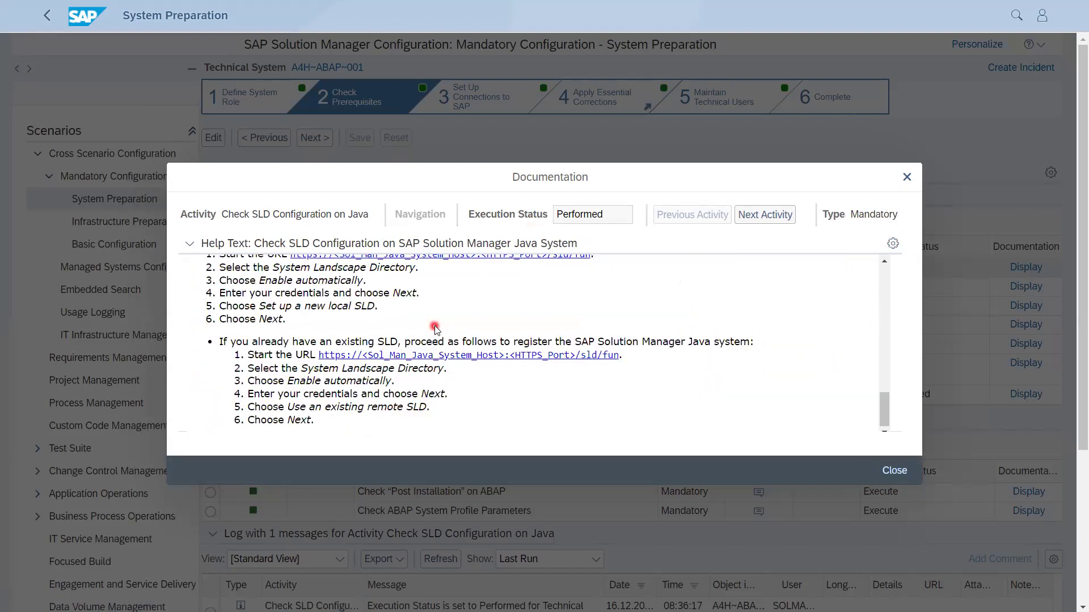
pyautogui.scroll(8, 435, 329)
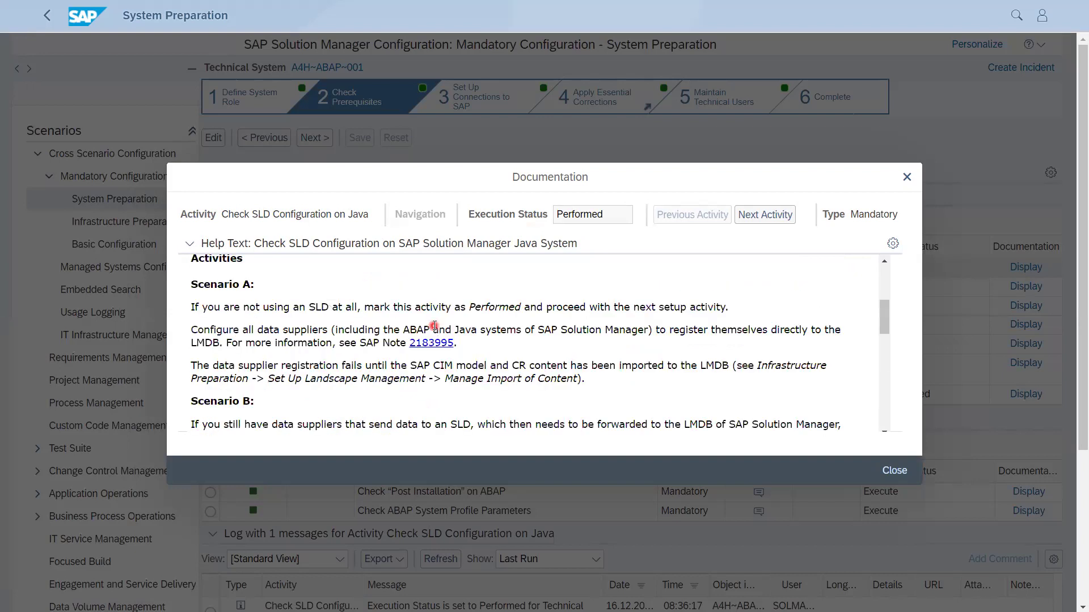
pyautogui.scroll(-6, 435, 329)
pyautogui.scroll(-3, 435, 329)
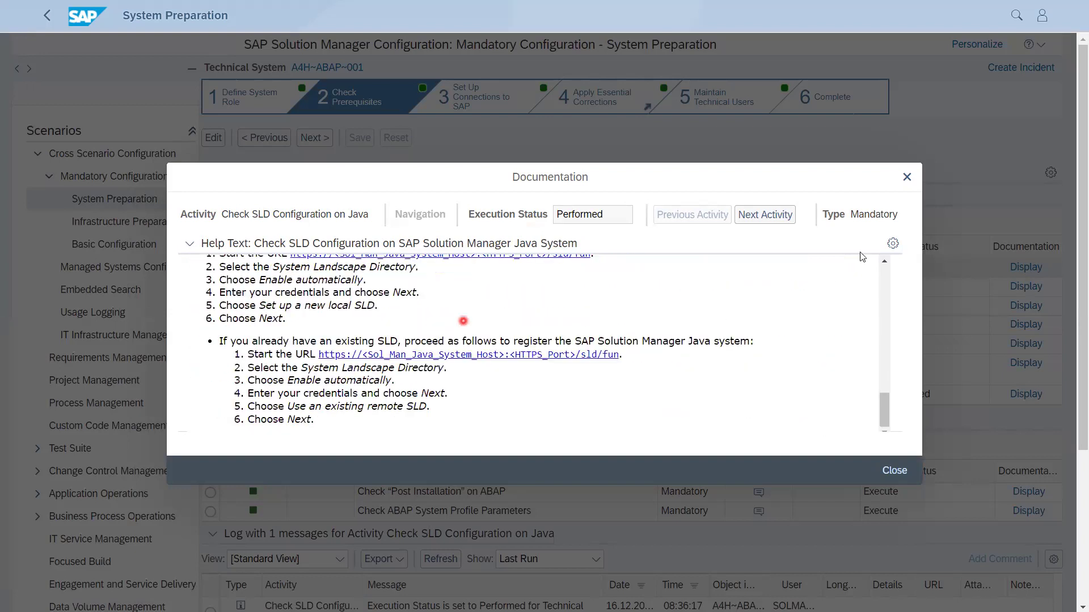
pyautogui.click(907, 177)
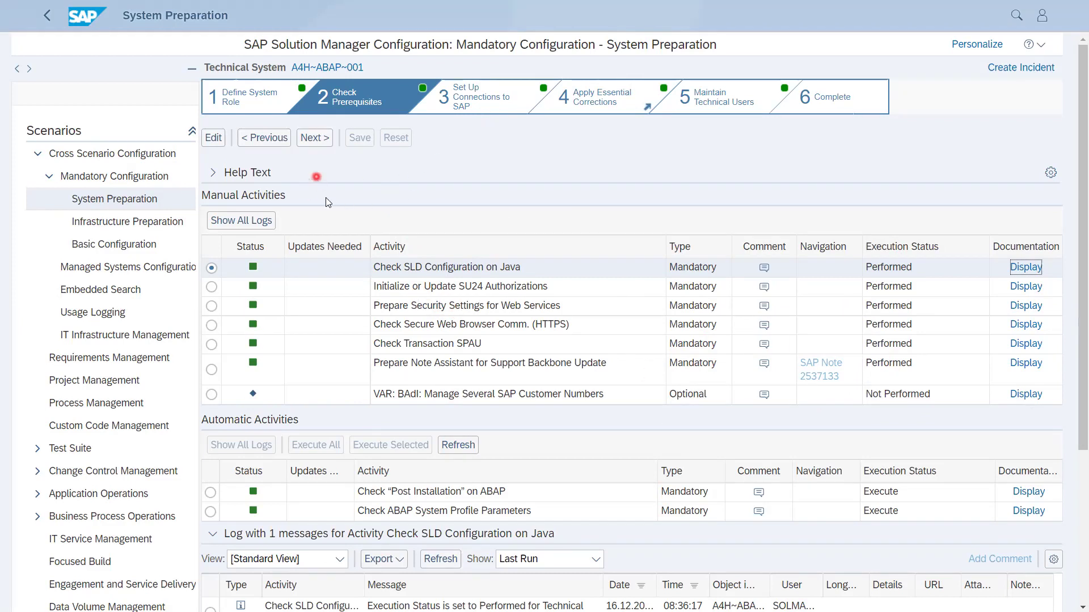
# - Advance to step 3 Set Up Connections to SAP and check its S-User assignment
pyautogui.click(319, 138)
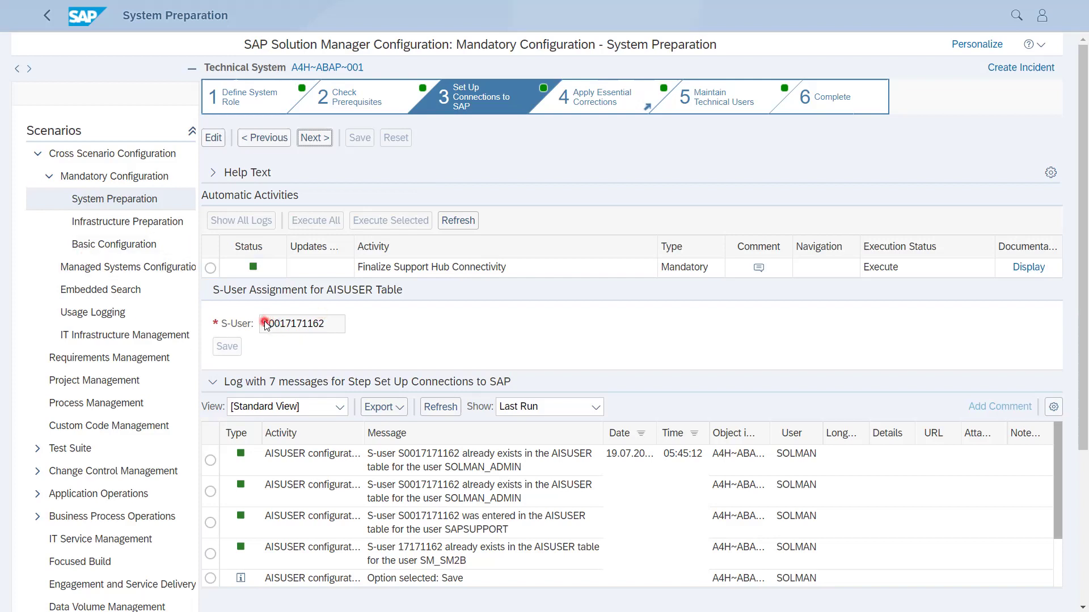
pyautogui.click(329, 330)
# - Move on to Apply Essential Corrections, listing three mandatory SNOTE, ABAP and Java corrections
pyautogui.click(307, 139)
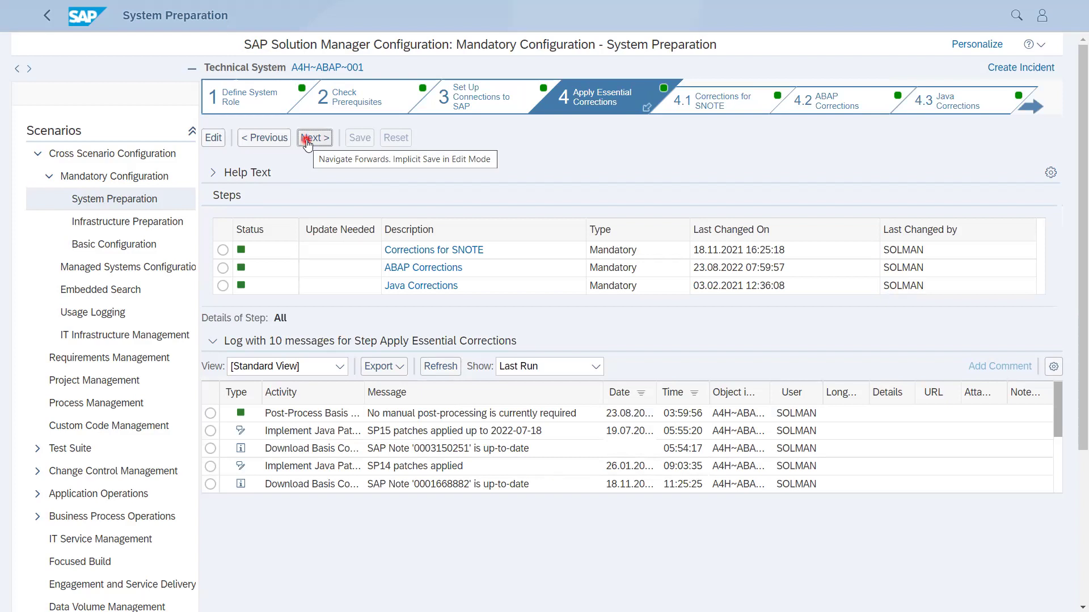
pyautogui.click(442, 251)
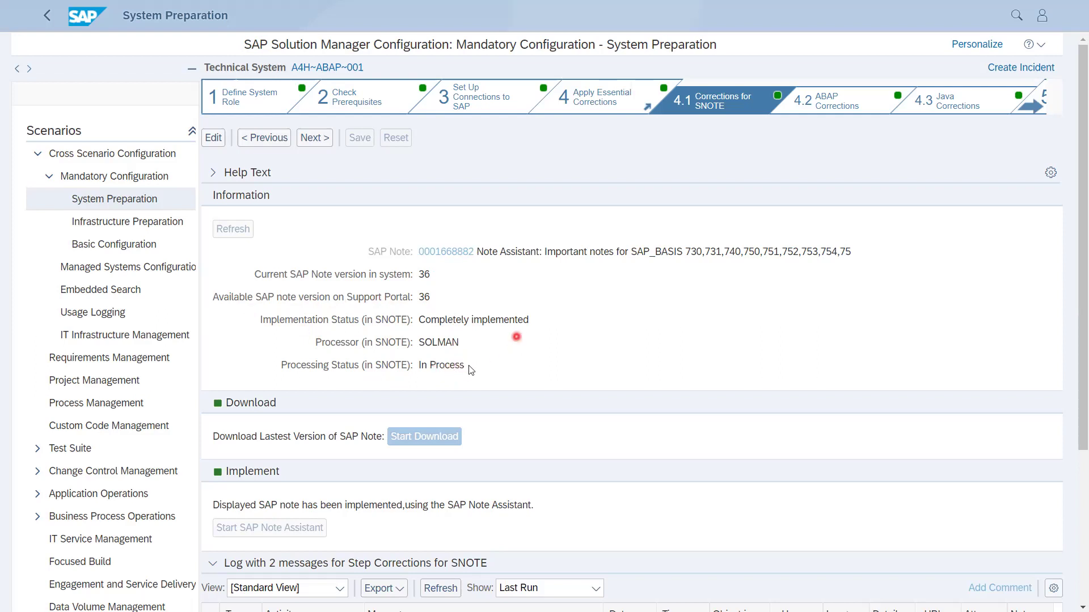
pyautogui.scroll(-2, 471, 348)
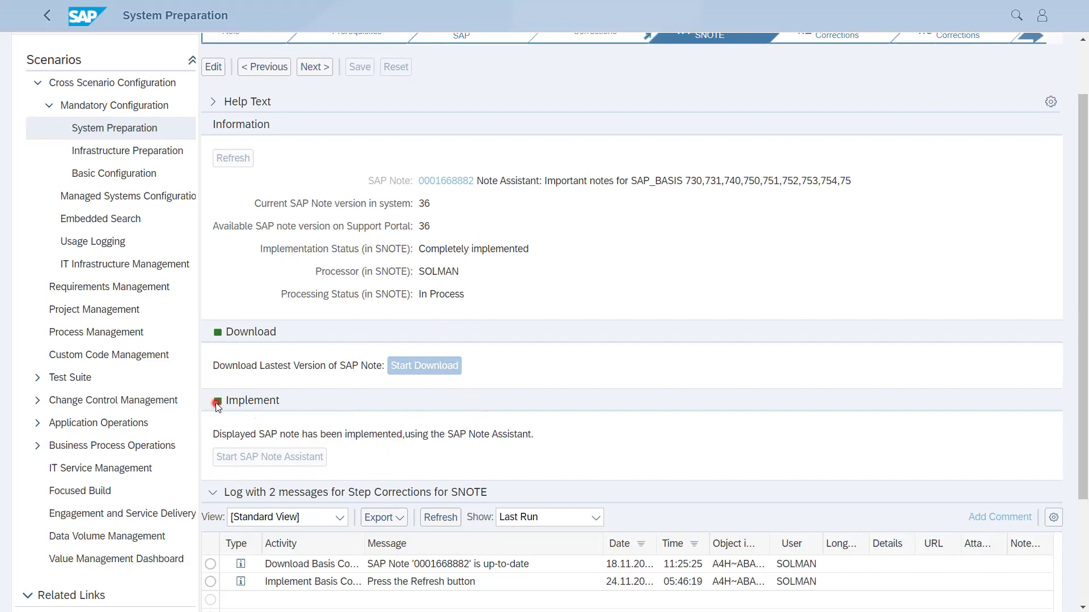
pyautogui.scroll(2, 266, 344)
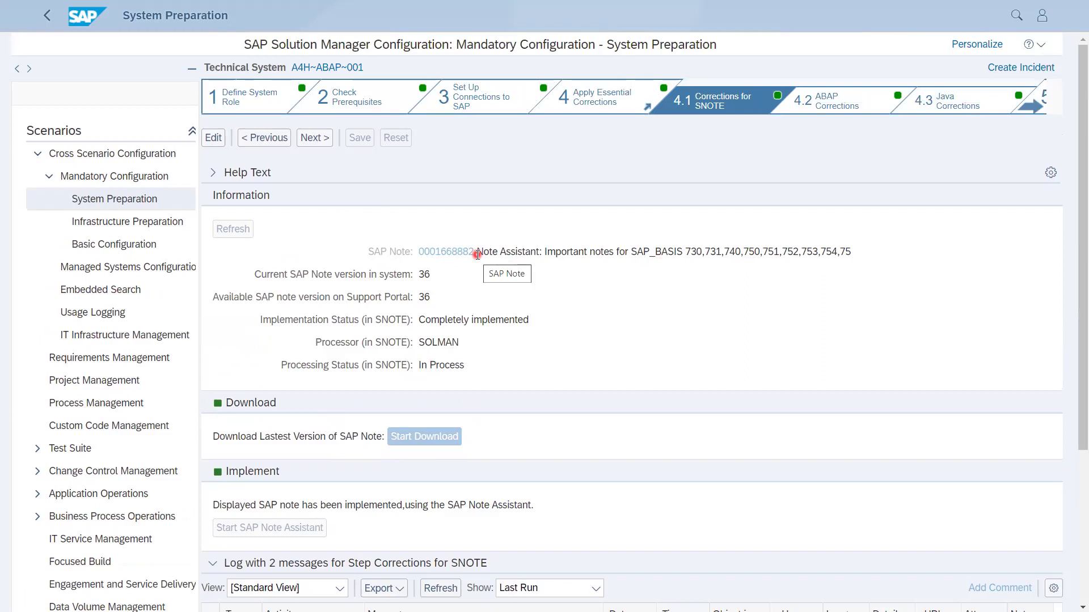
pyautogui.click(307, 140)
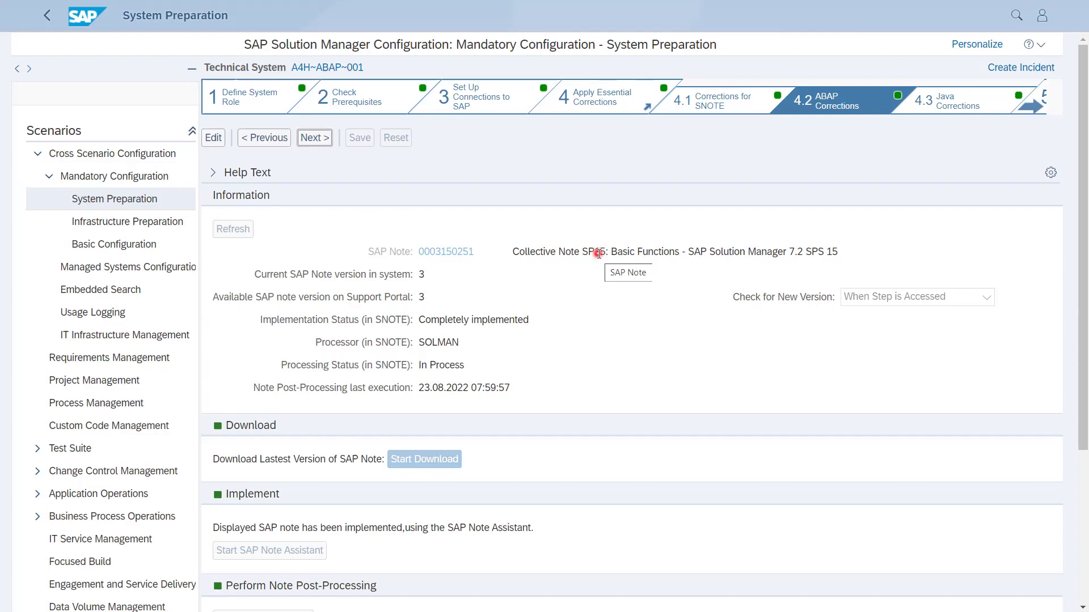
pyautogui.scroll(-2, 506, 375)
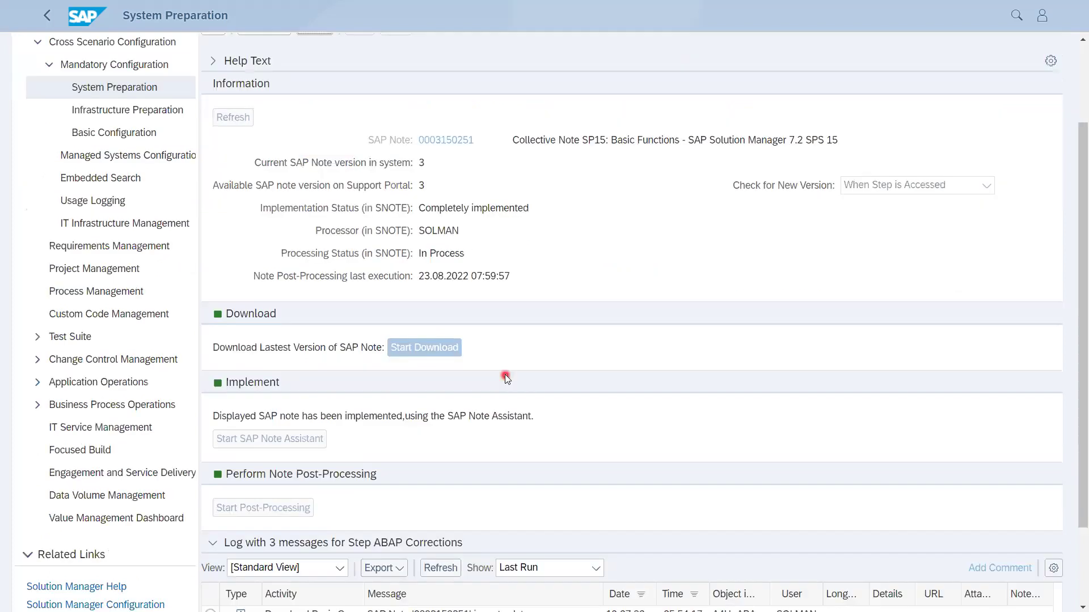
pyautogui.scroll(-2, 504, 375)
pyautogui.scroll(4, 504, 374)
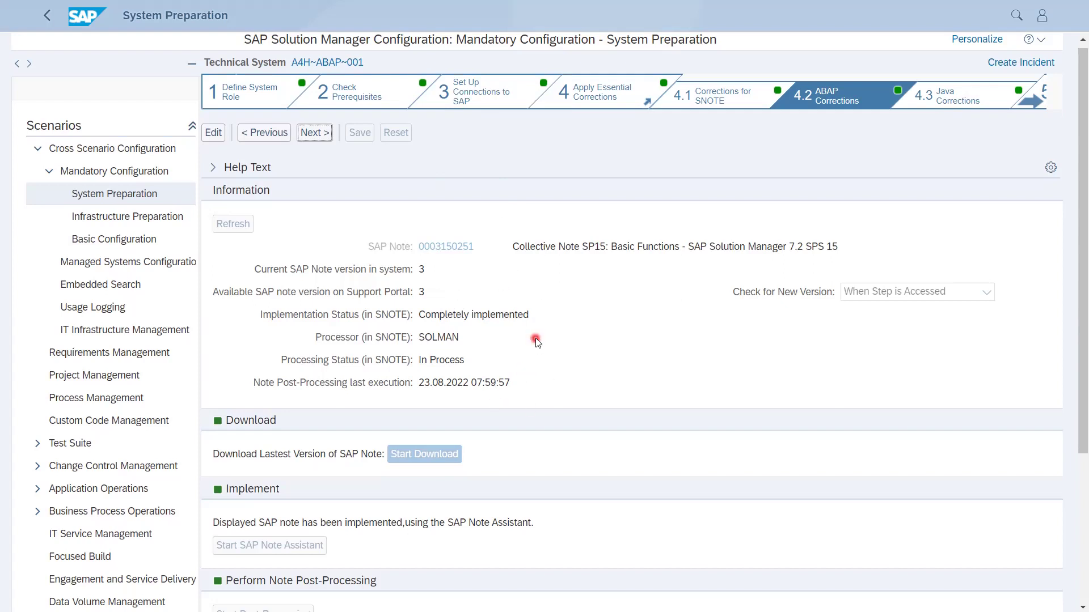
pyautogui.scroll(-3, 510, 351)
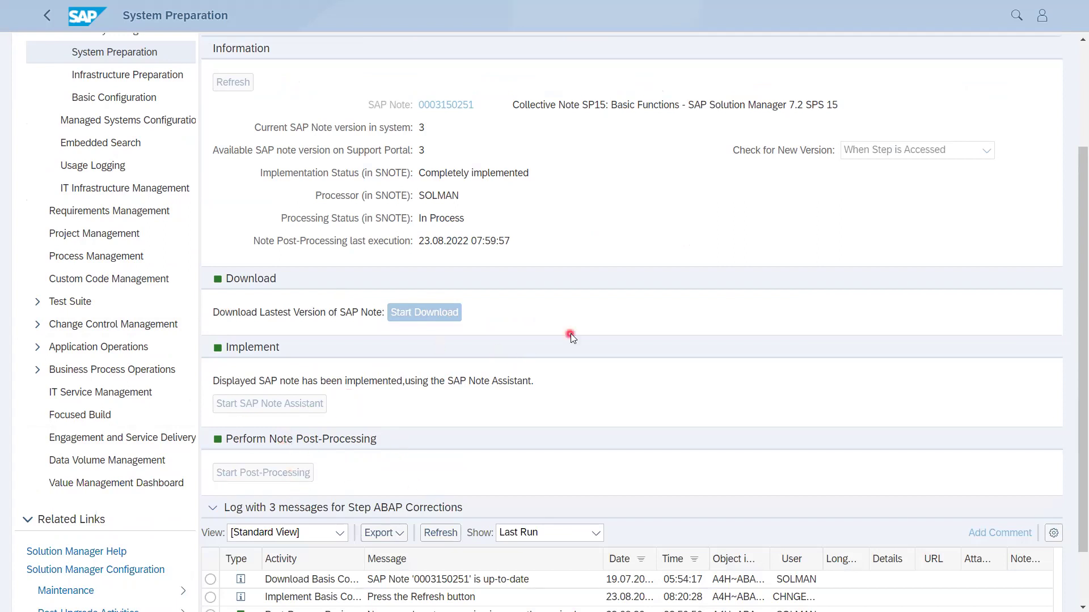
pyautogui.scroll(2, 570, 331)
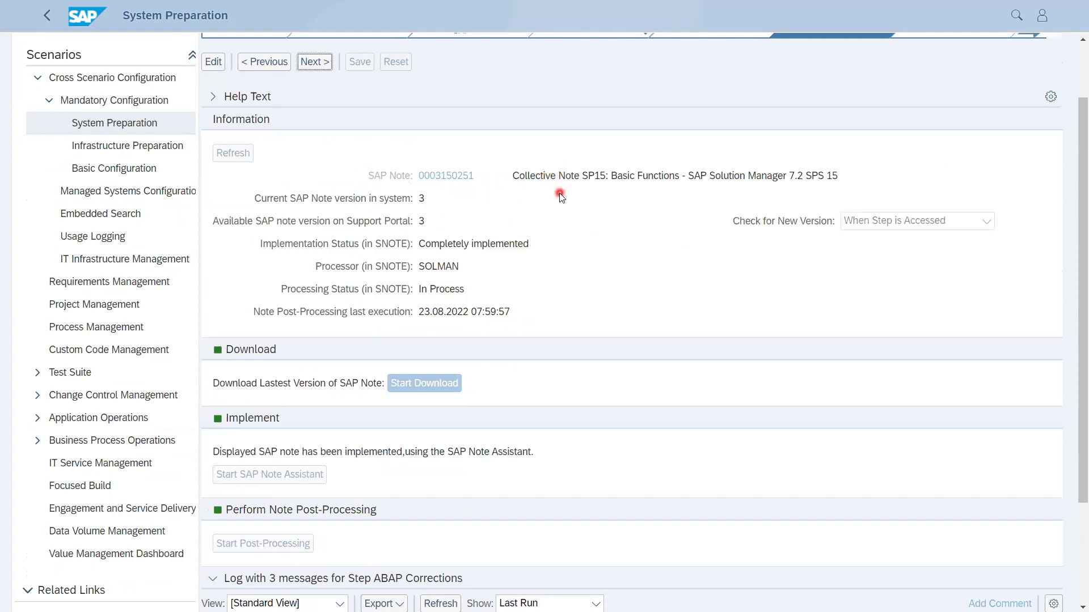
pyautogui.scroll(-3, 559, 193)
pyautogui.scroll(2, 494, 170)
pyautogui.scroll(3, 571, 161)
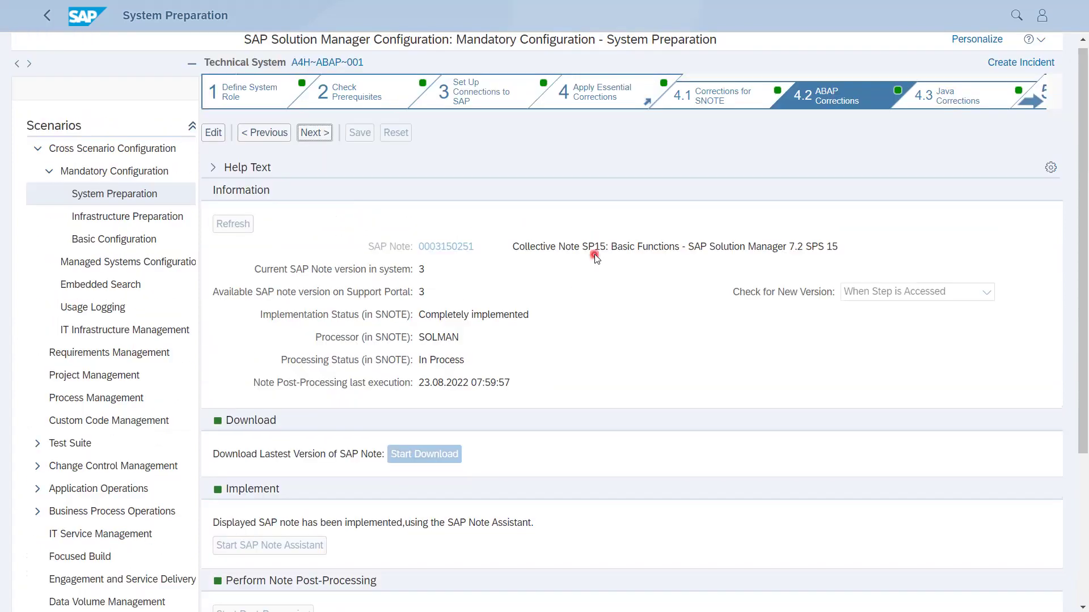
pyautogui.scroll(-3, 564, 289)
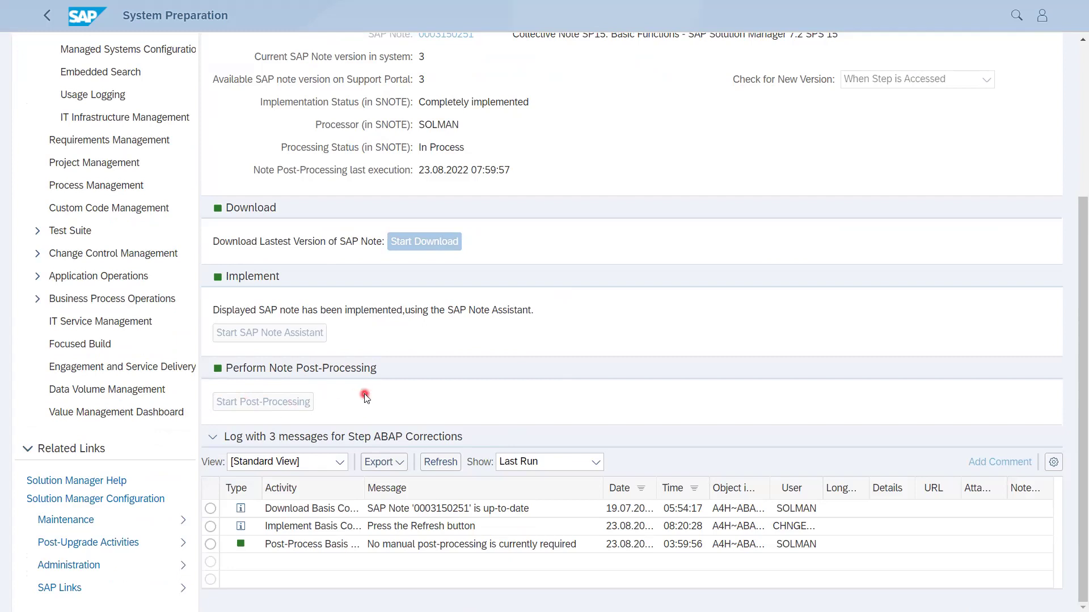
pyautogui.scroll(3, 364, 394)
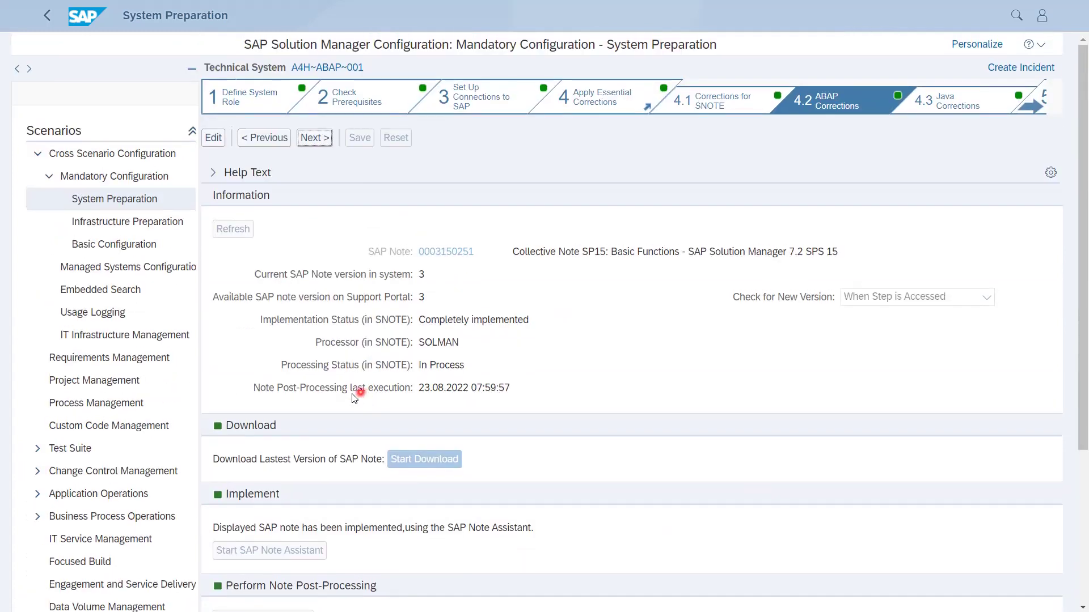
pyautogui.scroll(-2, 359, 391)
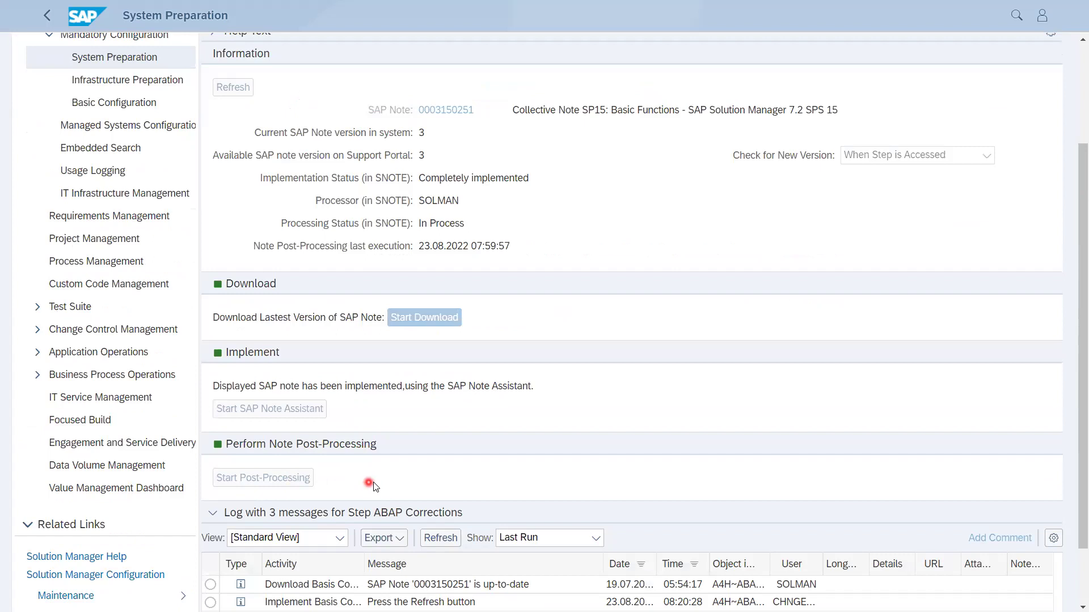
pyautogui.scroll(2, 701, 356)
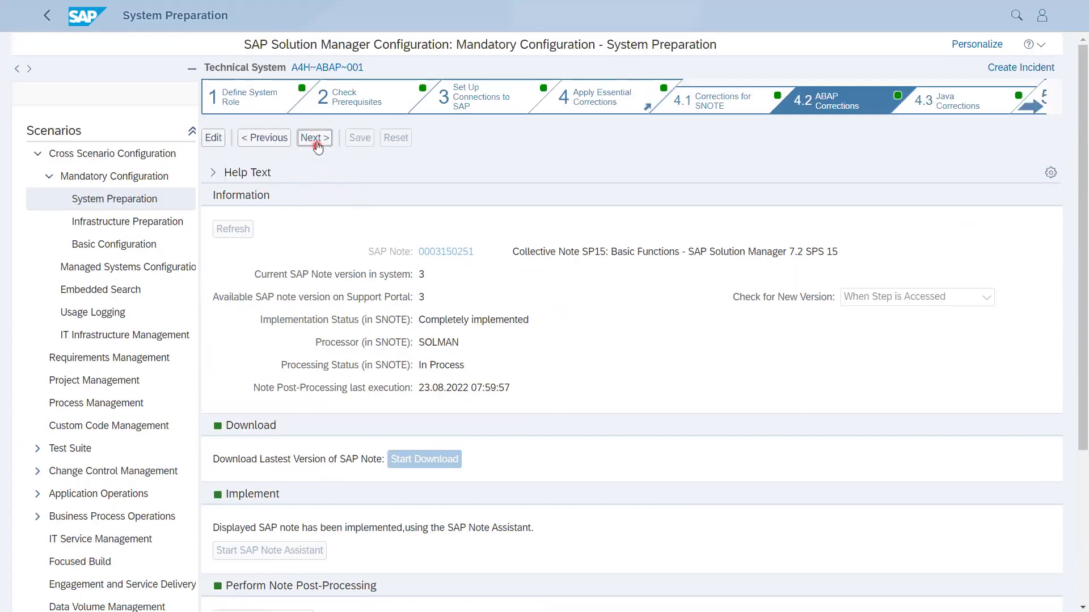
# - Go to sub-step 4.3 Java Corrections and confirm Implement Java Patches is Performed
pyautogui.click(329, 254)
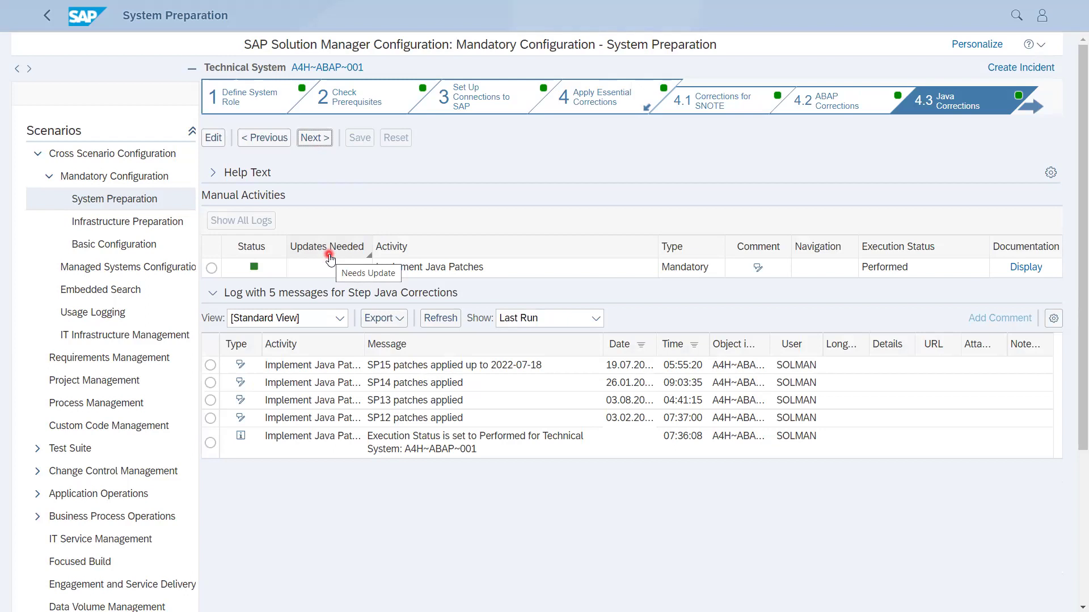
pyautogui.click(316, 138)
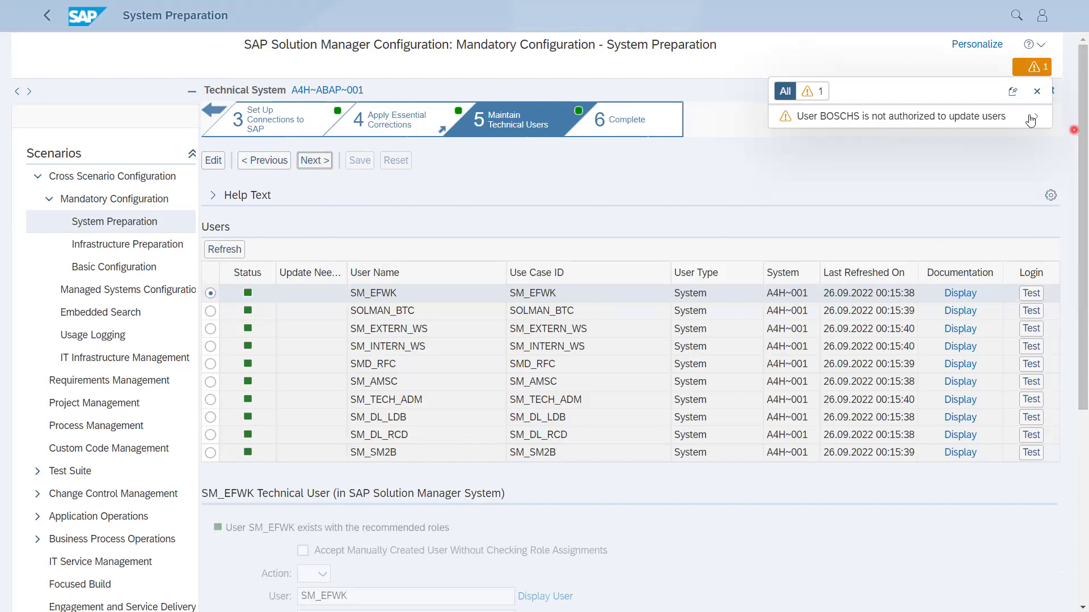
pyautogui.click(1037, 91)
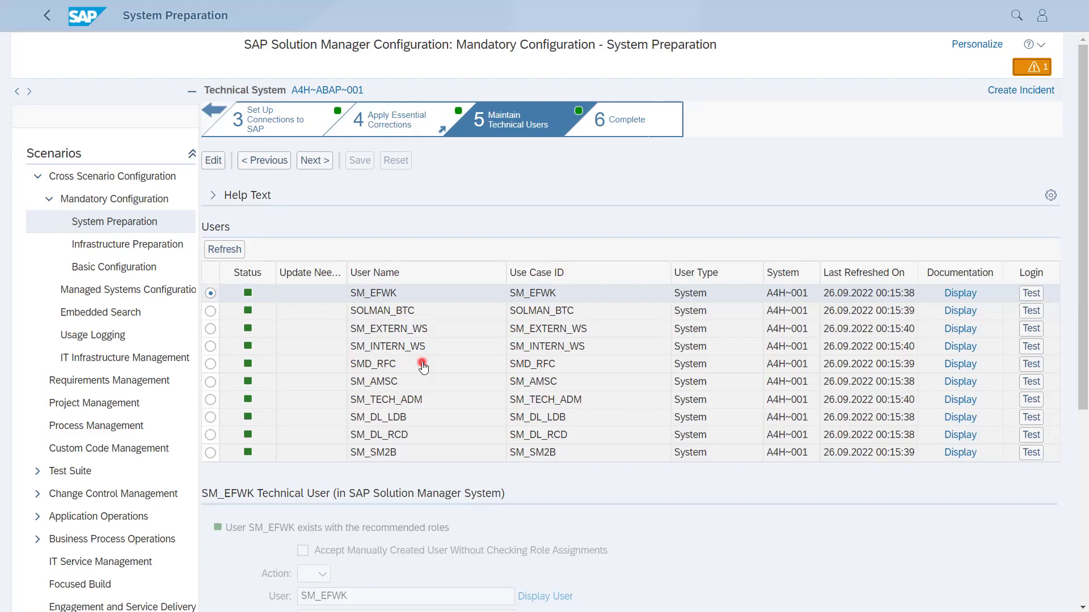
pyautogui.scroll(-2, 386, 293)
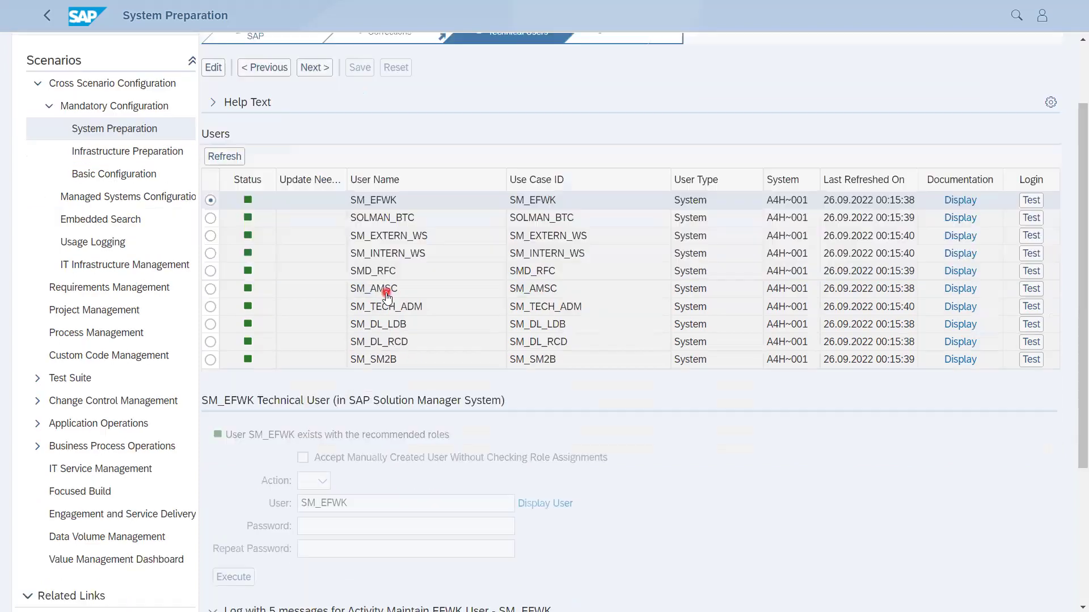
pyautogui.scroll(3, 388, 355)
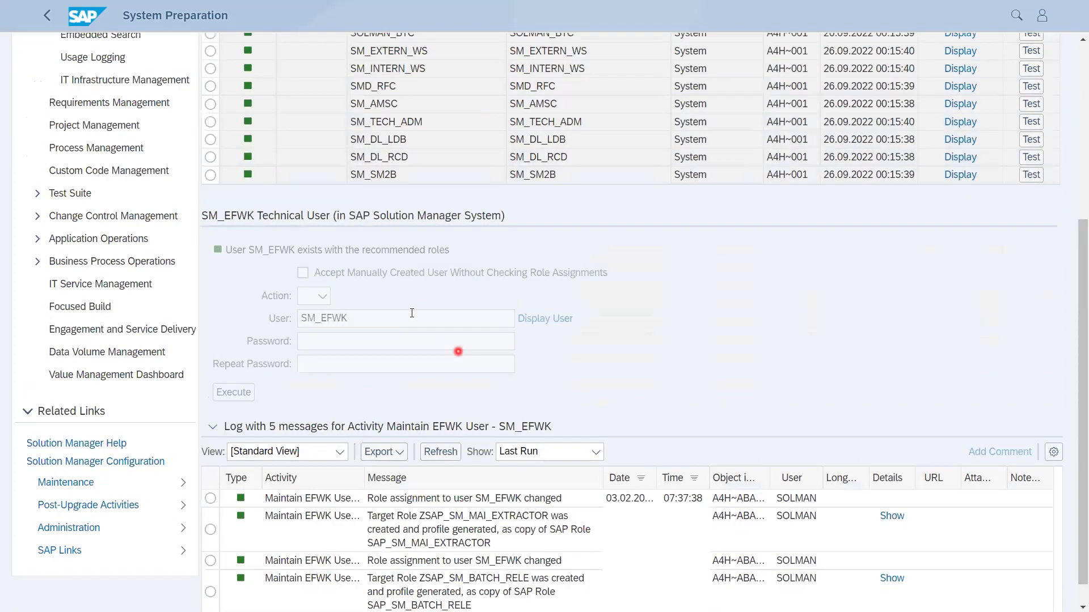
pyautogui.scroll(5, 388, 355)
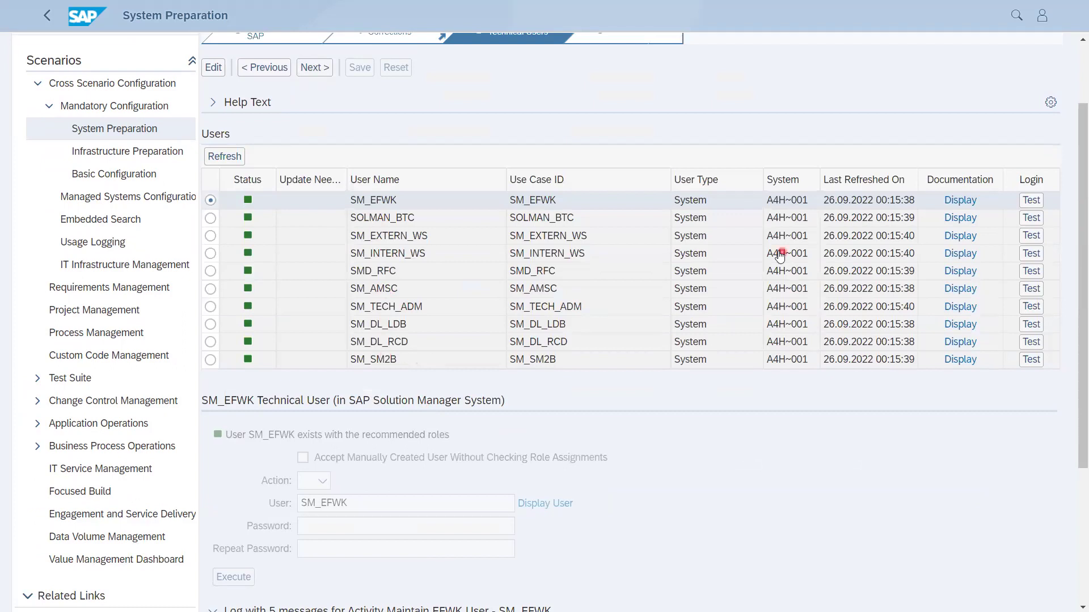
# - Open the SM_EFWK user's documentation in a new tab, then return to the System Preparation tab
pyautogui.click(965, 203)
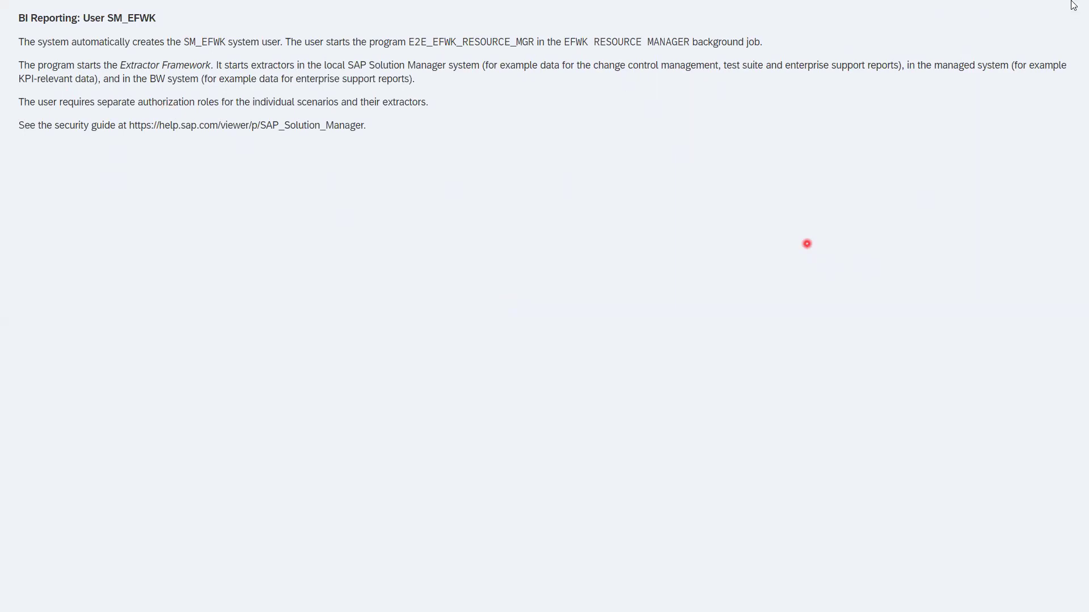
pyautogui.moveTo(549, 57)
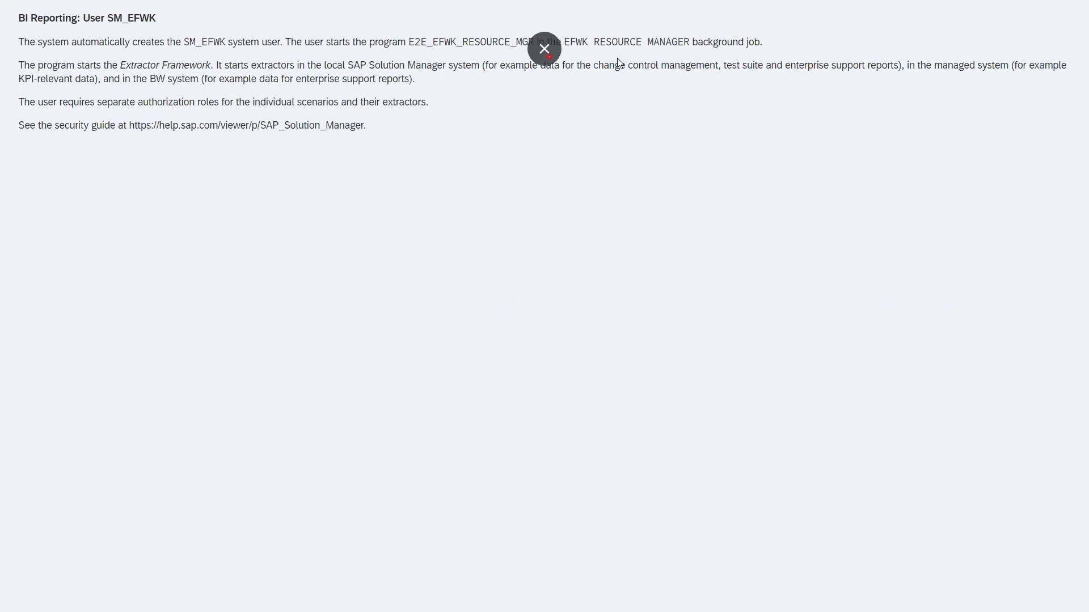
pyautogui.press('F11')
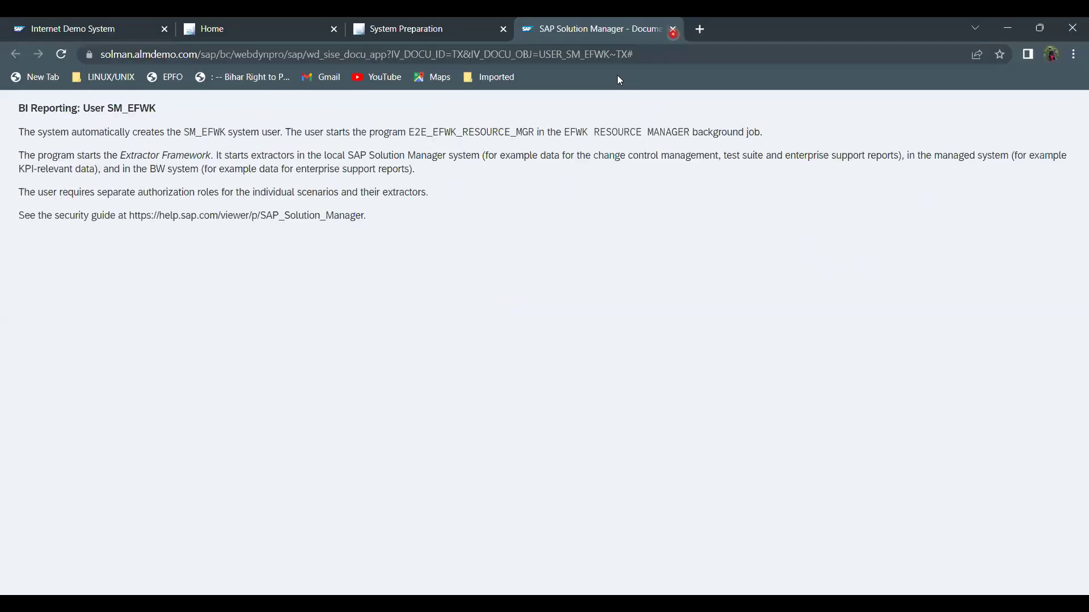
pyautogui.hotkey('ctrl', 'shift', 'Tab')
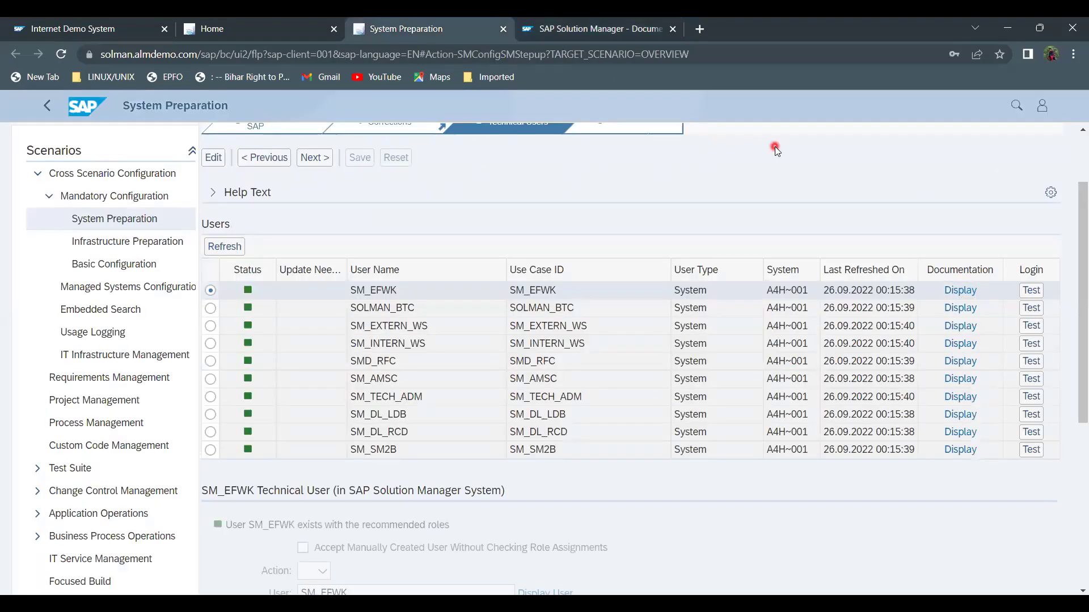
# - Restore full-screen view of the ten technical users, all green on A4H~001
pyautogui.press('F11')
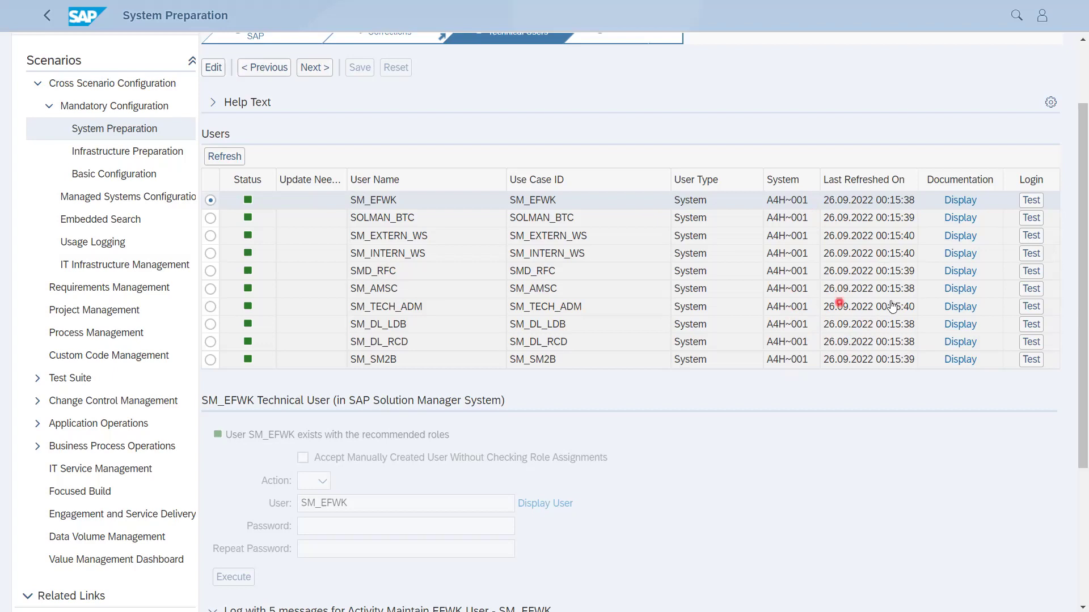
pyautogui.moveTo(1073, 349); pyautogui.dragTo(1073, 468)
pyautogui.scroll(5, 963, 397)
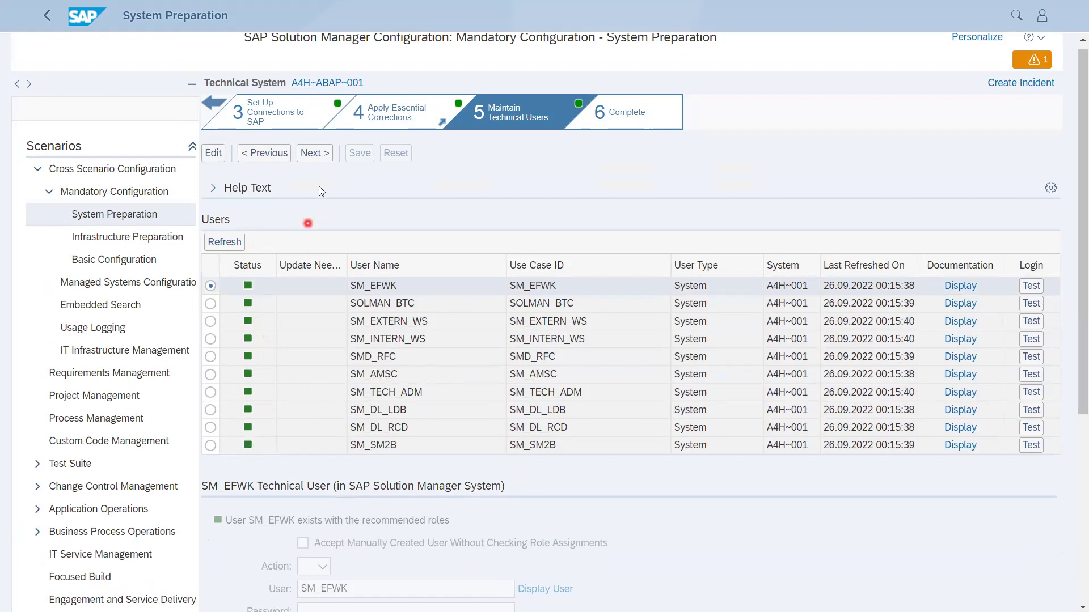
pyautogui.click(315, 160)
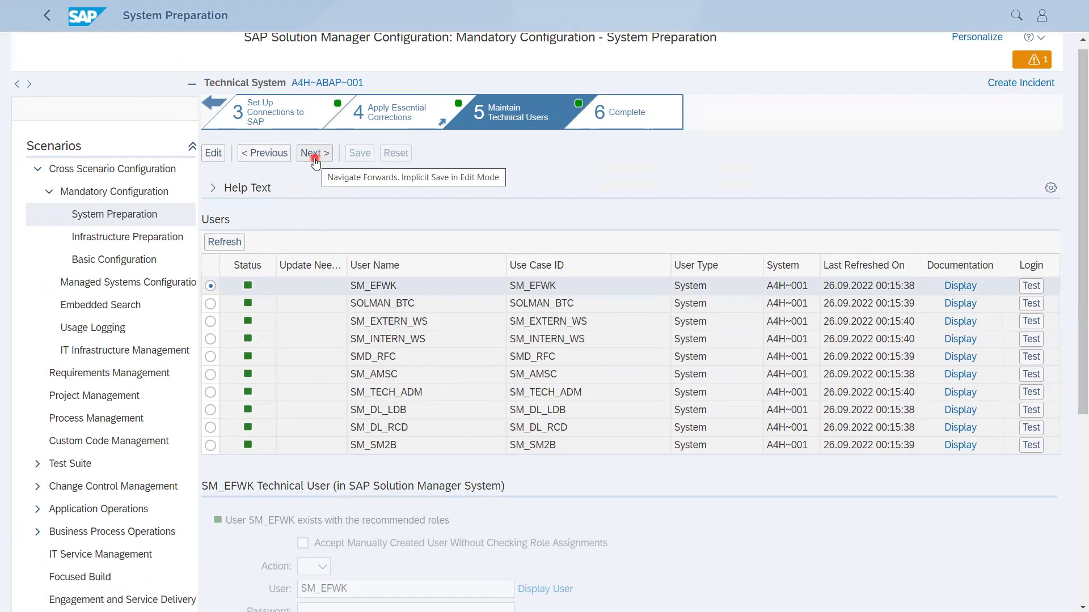
# - Advance to step 6 Complete and view the Define System Role context menu, then close it
pyautogui.click(315, 162)
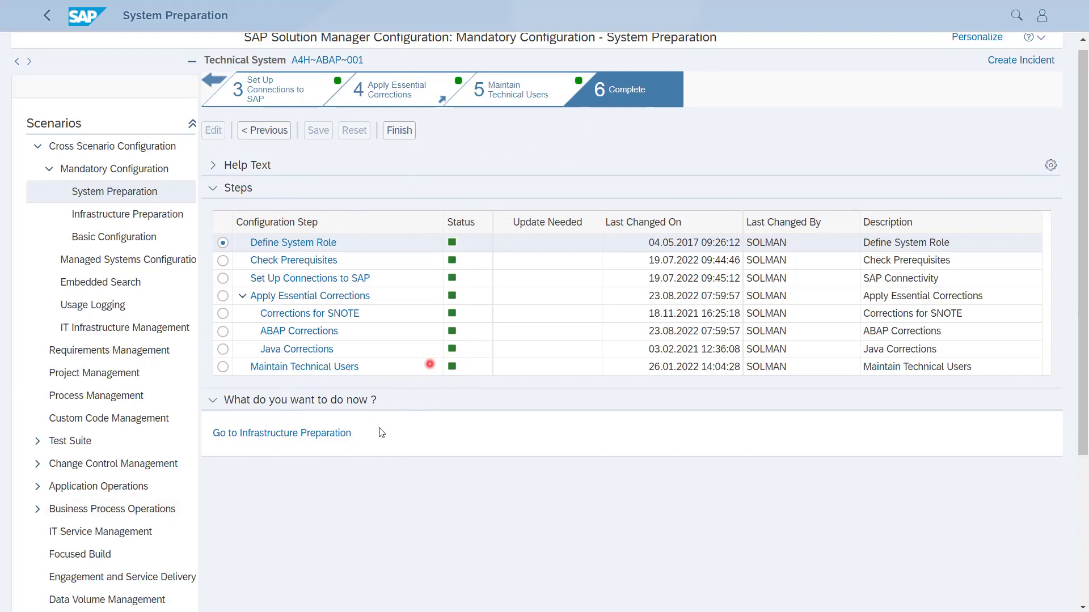
pyautogui.click(307, 247)
pyautogui.rightClick(307, 249)
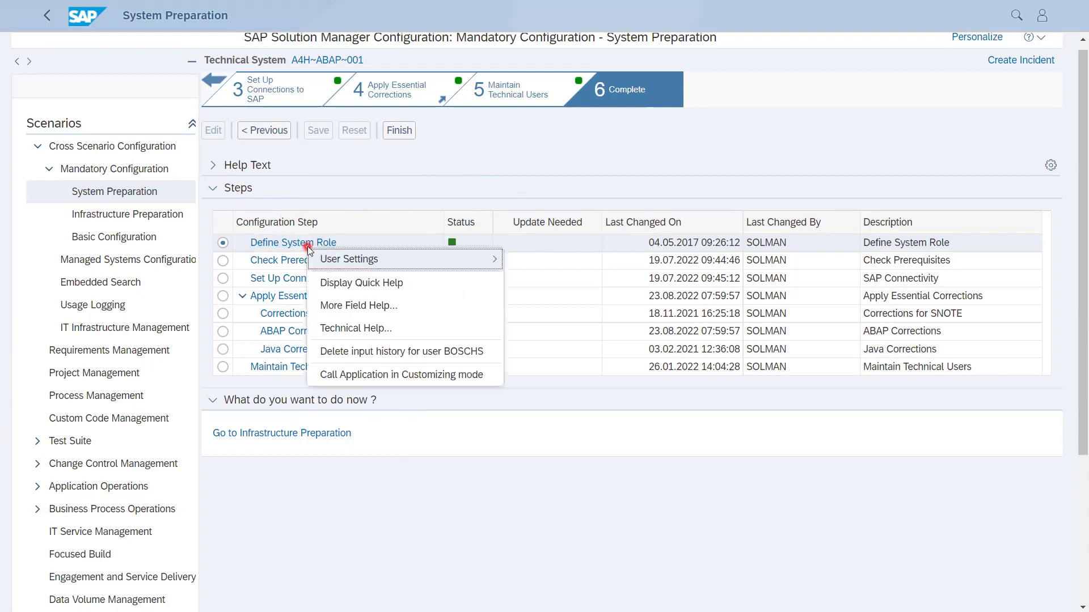
pyautogui.click(469, 459)
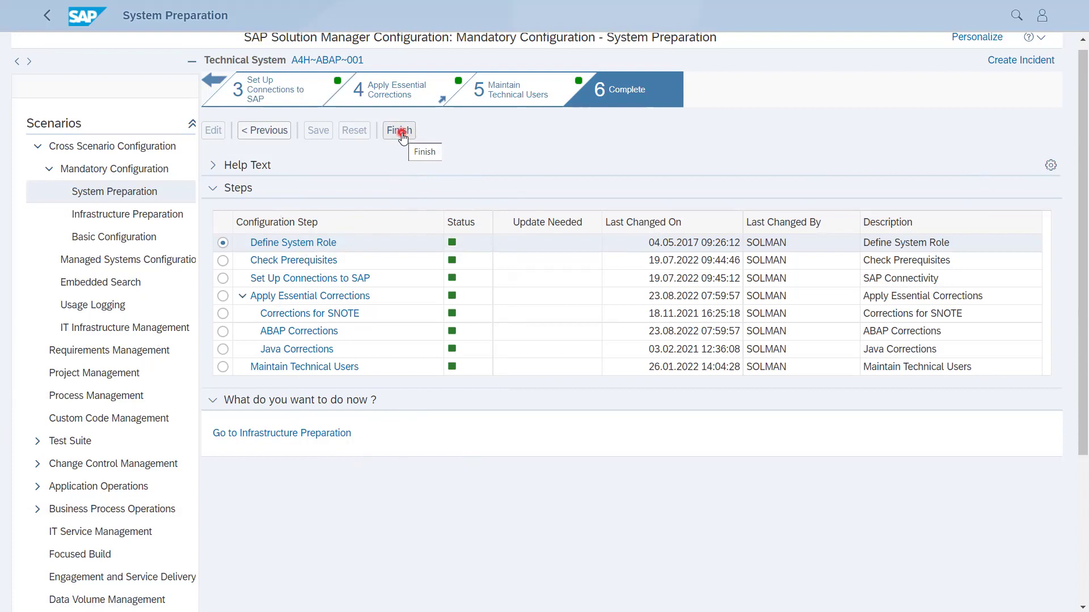
pyautogui.click(337, 439)
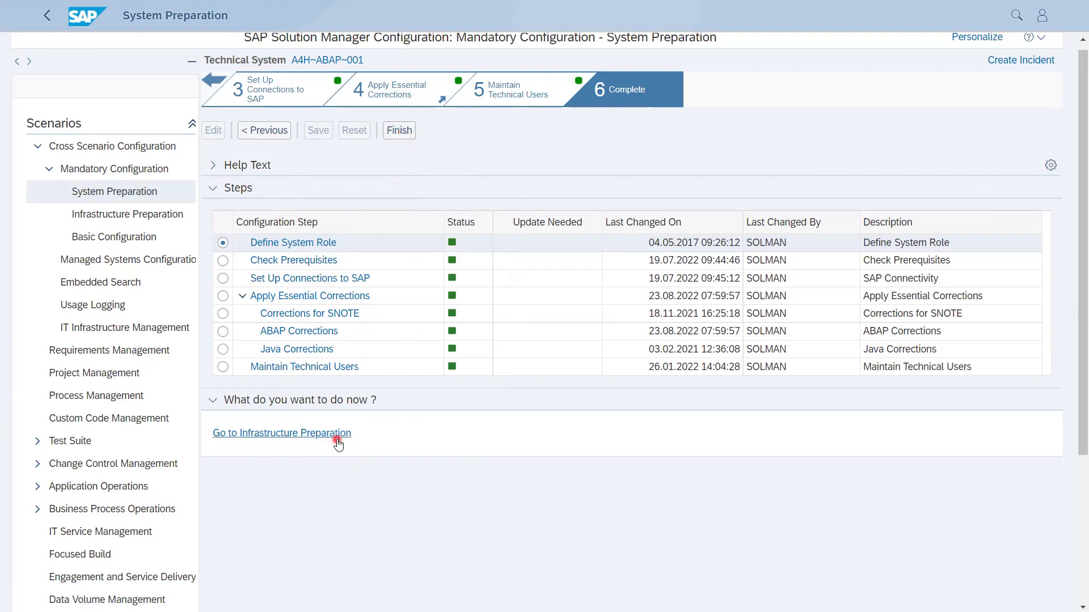
# - Finish the A4H~ABAP~001 System Preparation wizard with all eight configuration steps green
pyautogui.click(401, 132)
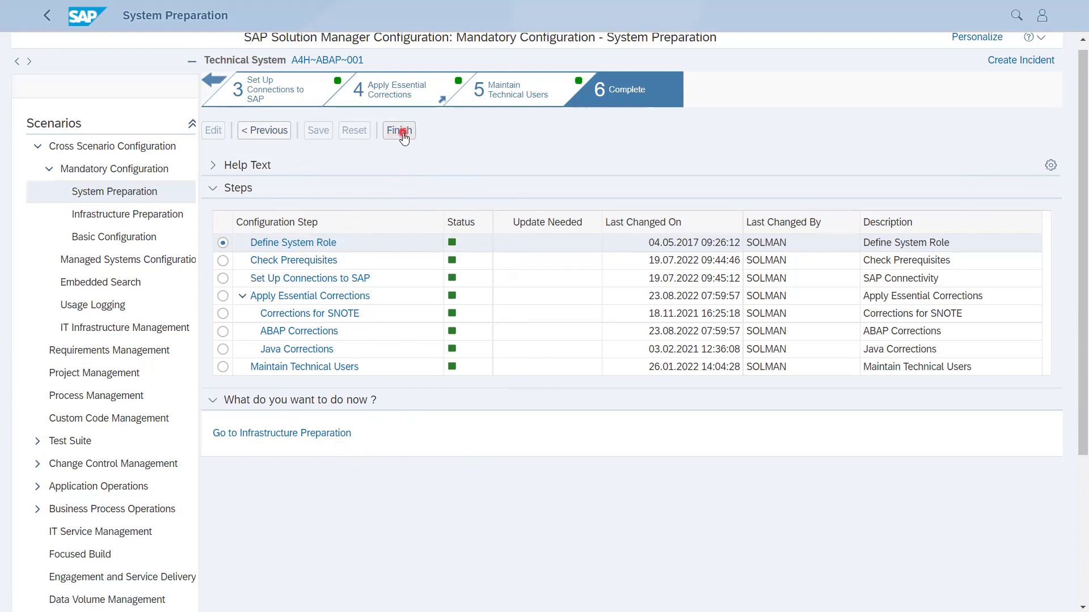